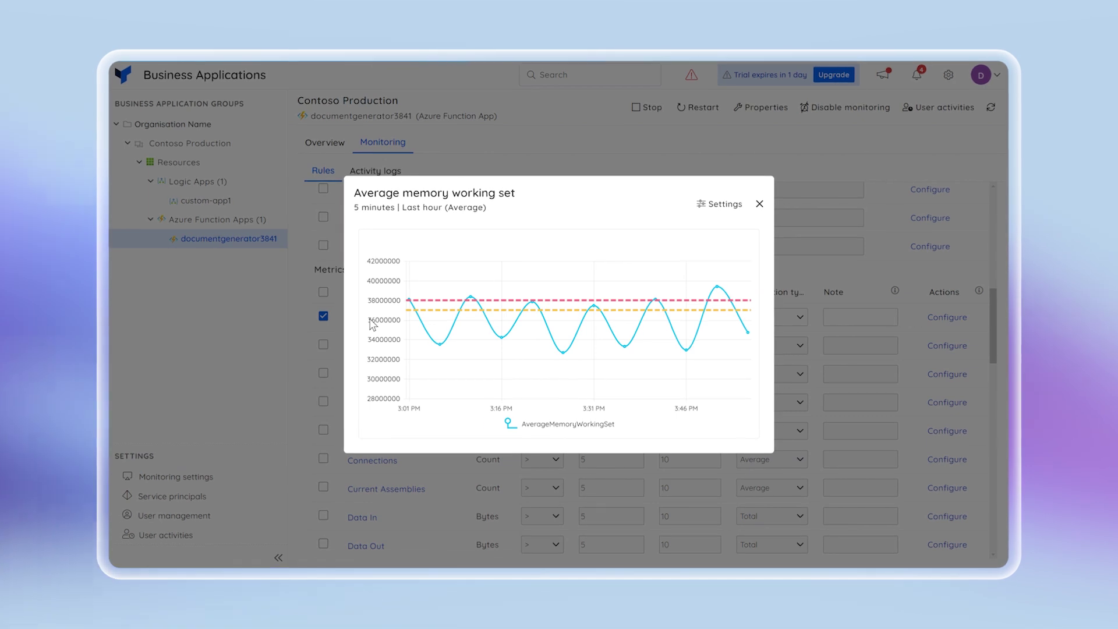
# Examine the Average memory working set chart and its time range, granularity and aggregation options, and close it.
pyautogui.moveTo(499, 318)
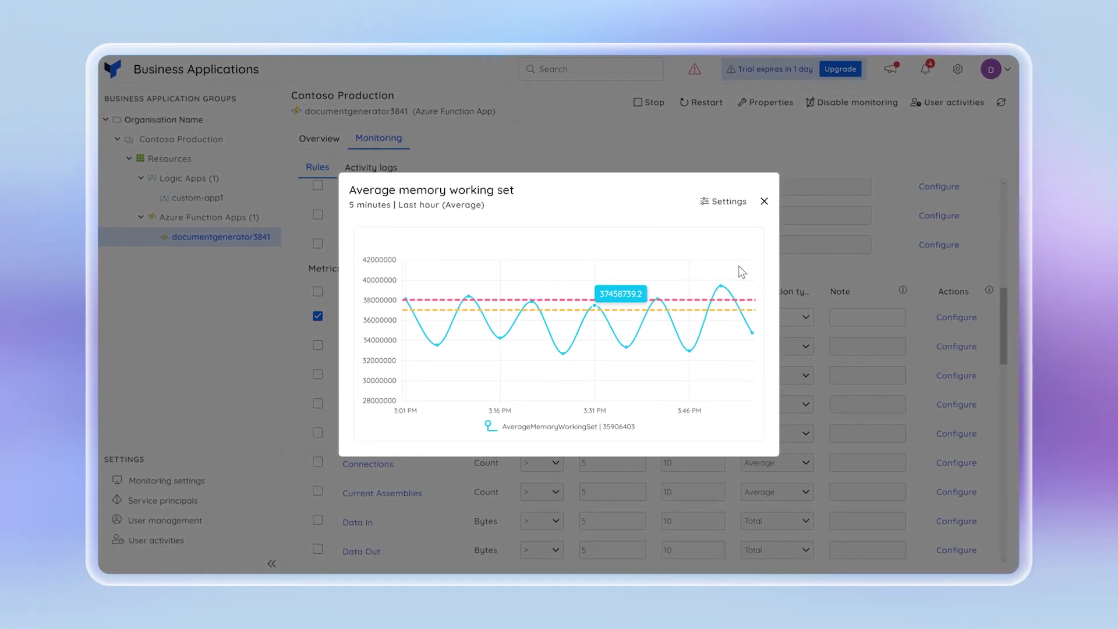
pyautogui.click(728, 200)
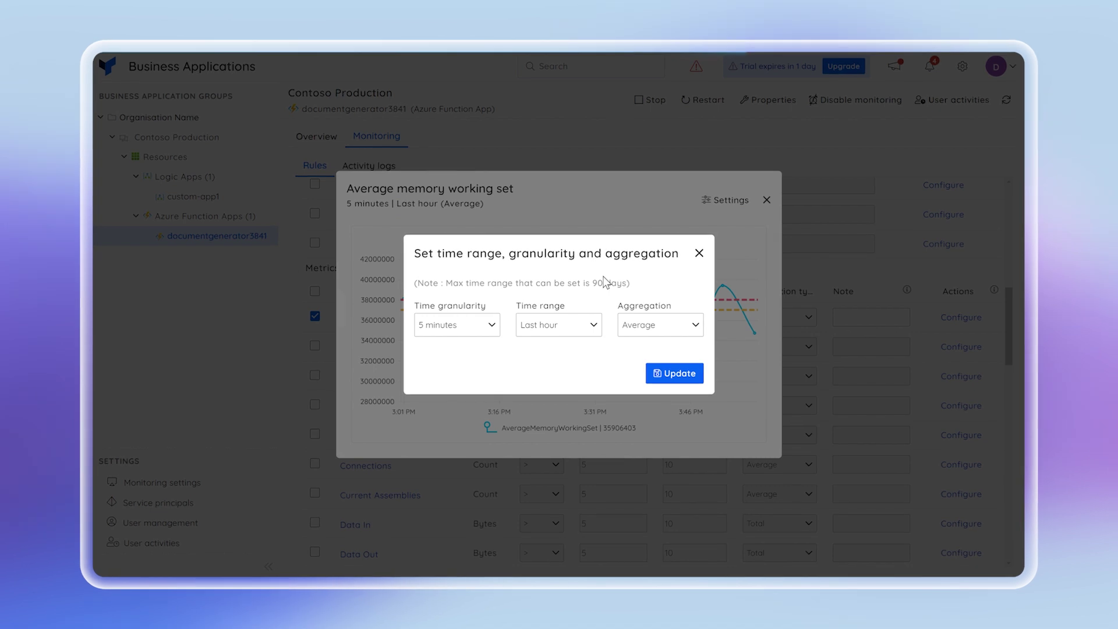
pyautogui.click(702, 254)
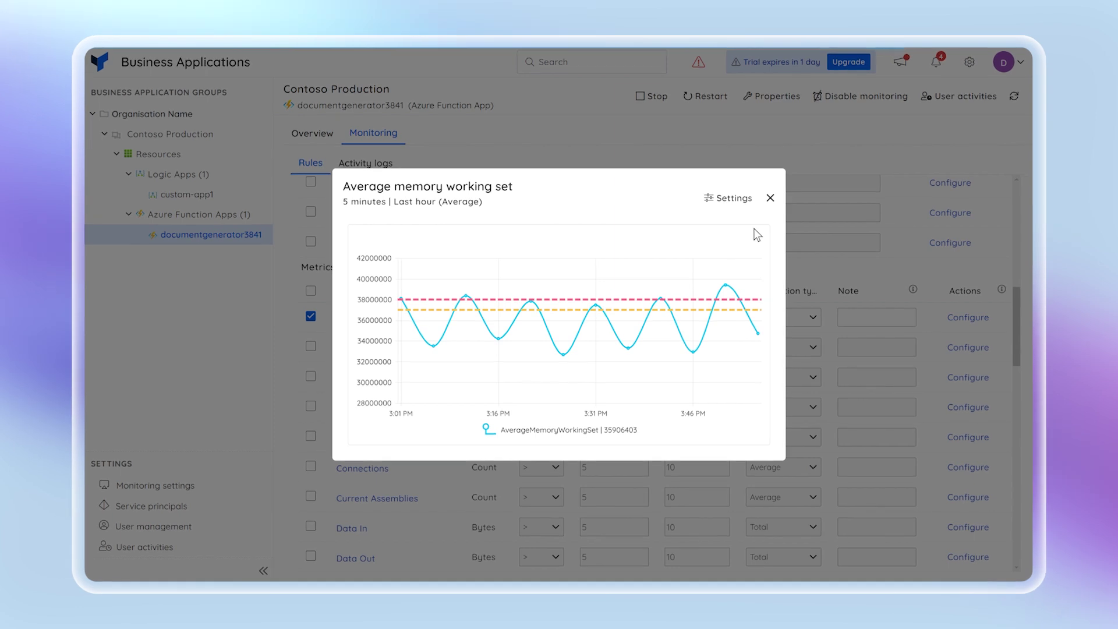
pyautogui.click(768, 202)
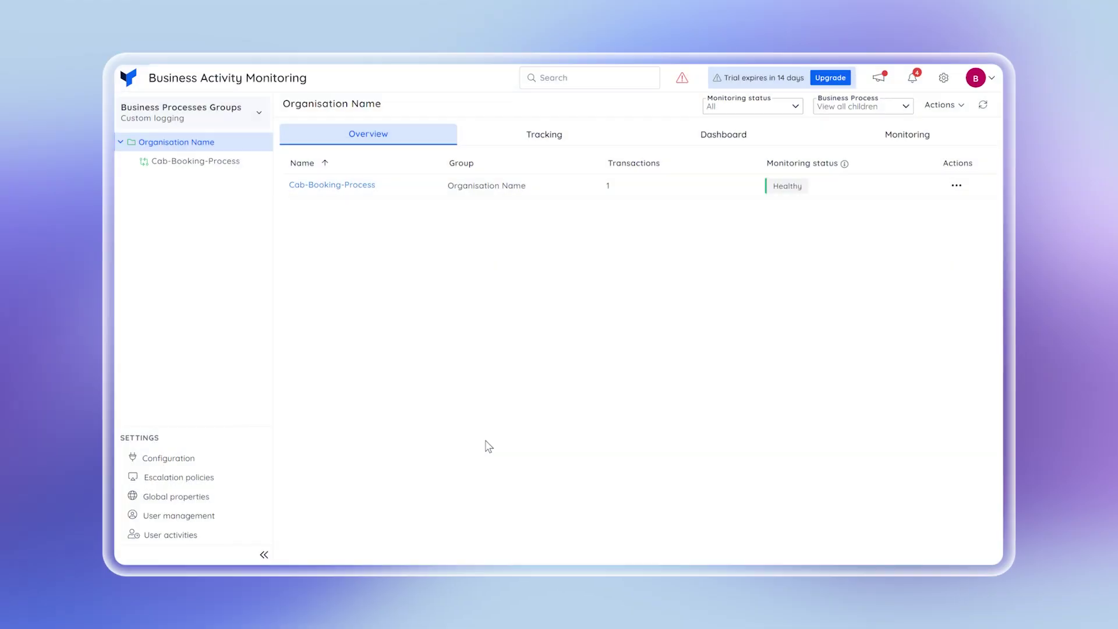
# Switch the monitoring type to data queries and create the business process group Tracking with service principal QA1 and subscription Kovai-Sl360-BAM-Stg.
pyautogui.click(213, 116)
pyautogui.click(697, 190)
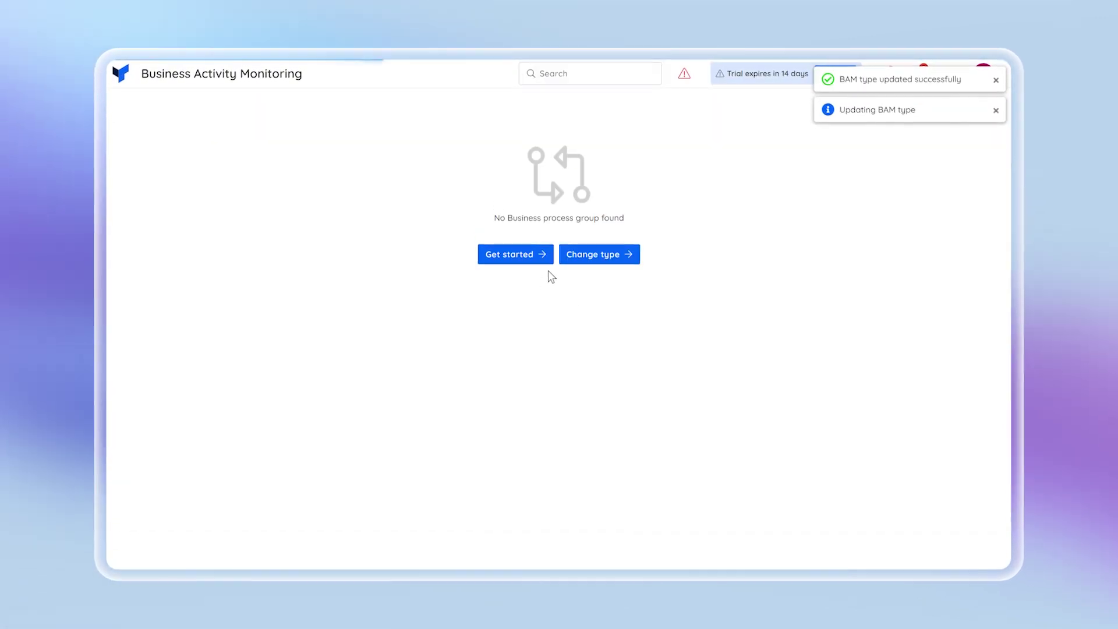
pyautogui.click(534, 257)
pyautogui.click(432, 239)
pyautogui.write('Tro')
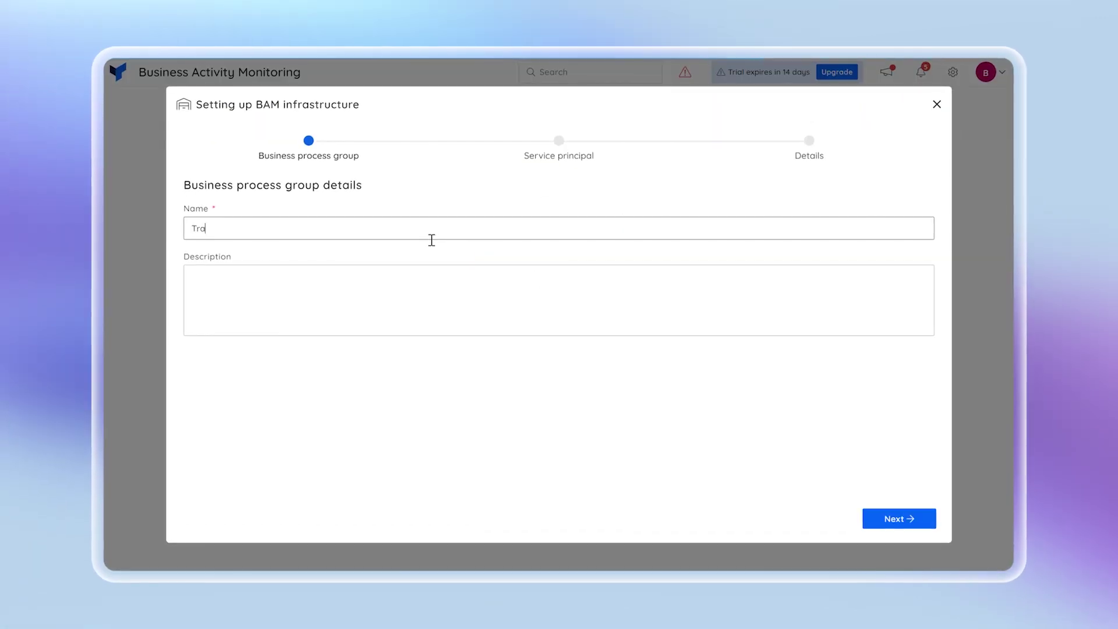
pyautogui.click(920, 521)
pyautogui.click(891, 522)
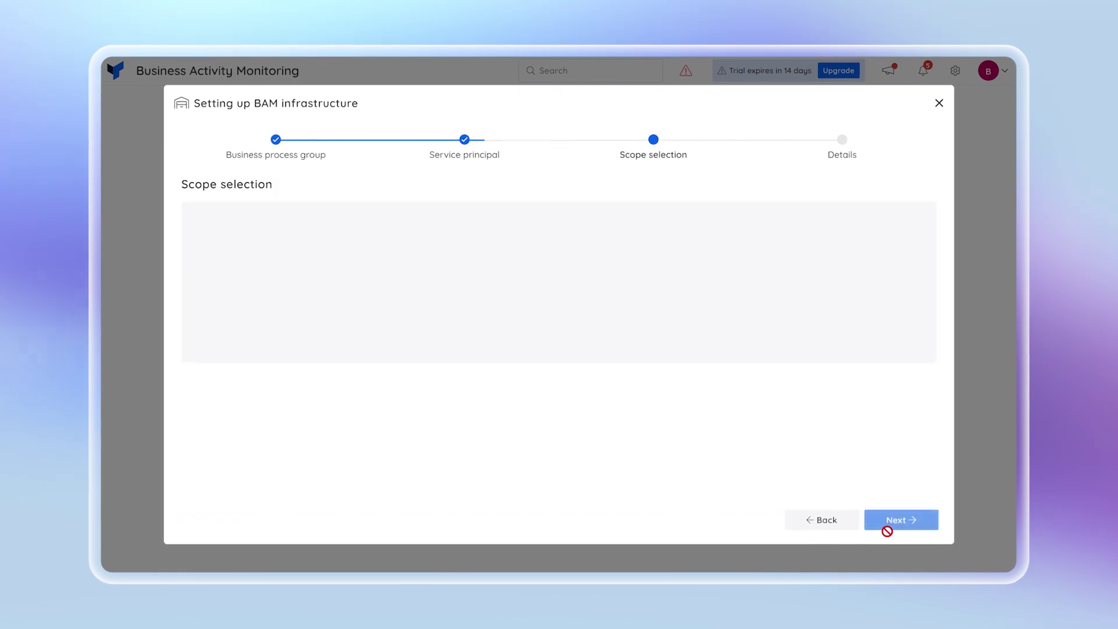
pyautogui.click(226, 272)
pyautogui.click(908, 520)
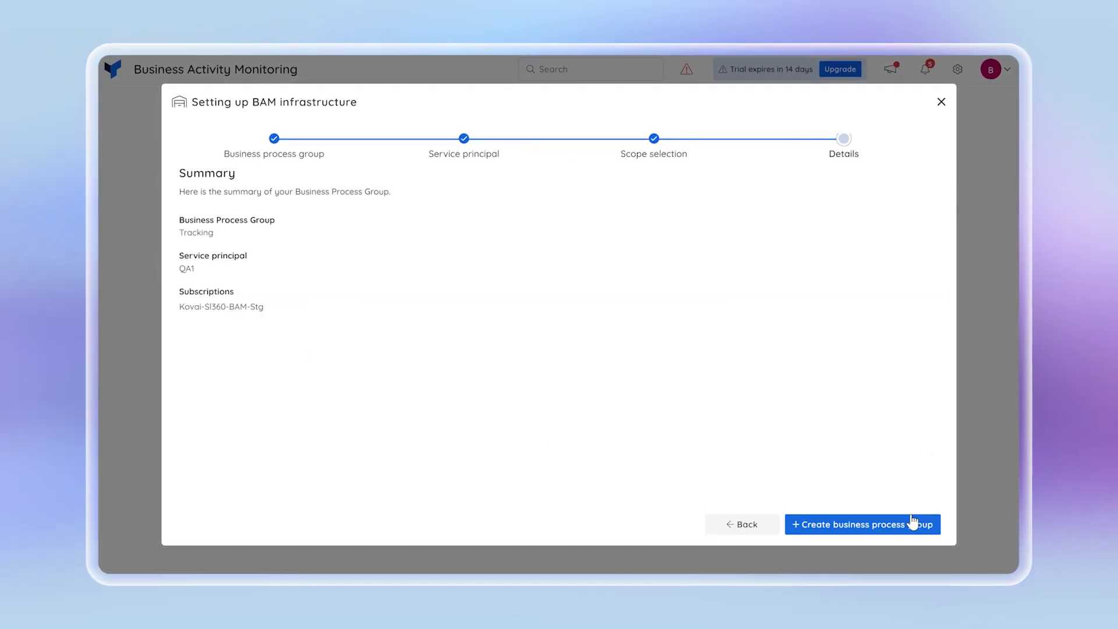
pyautogui.click(913, 522)
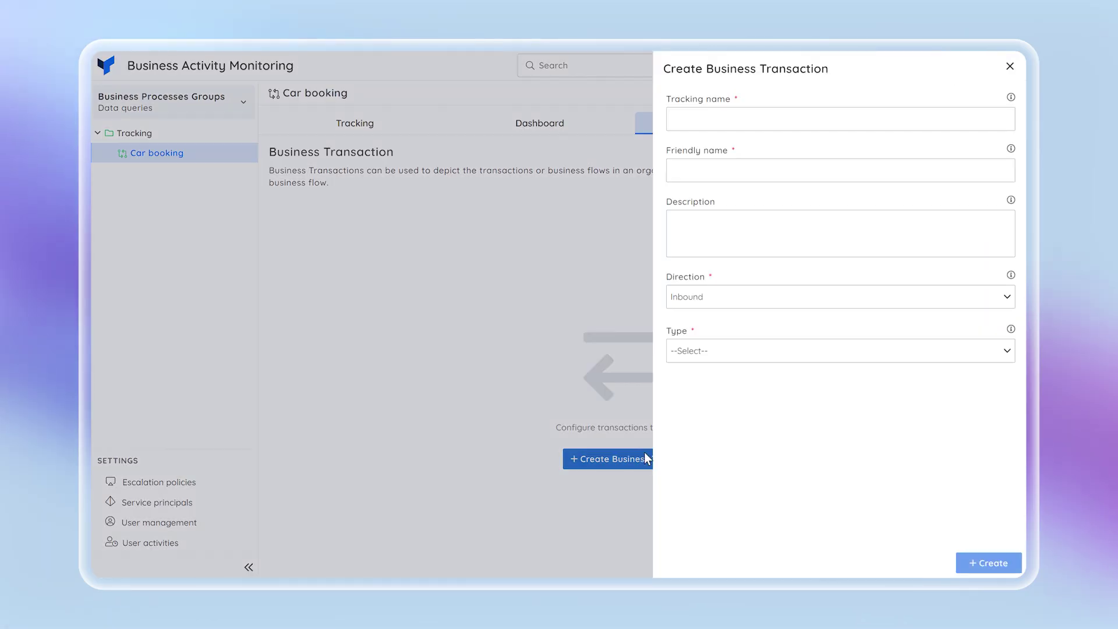
# Create the inbound business transaction Tracking cab, friendly name Tracking cab booking, on application insight gokulstagprofunction-appinsights, executing the query requests.
pyautogui.write('Tracking cab')
pyautogui.click(728, 174)
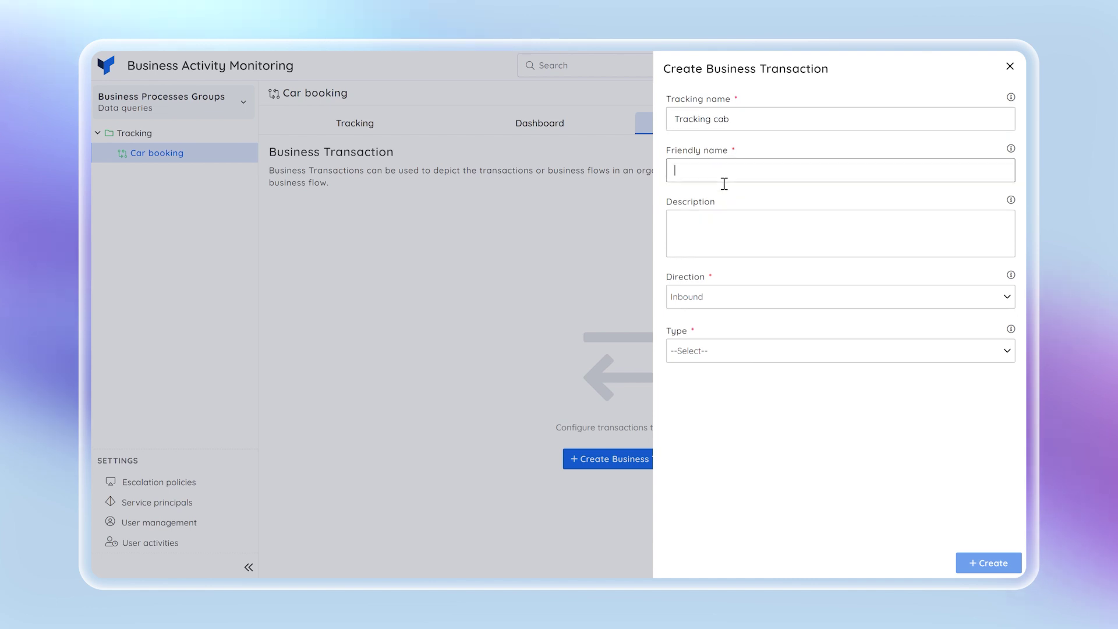
pyautogui.click(722, 482)
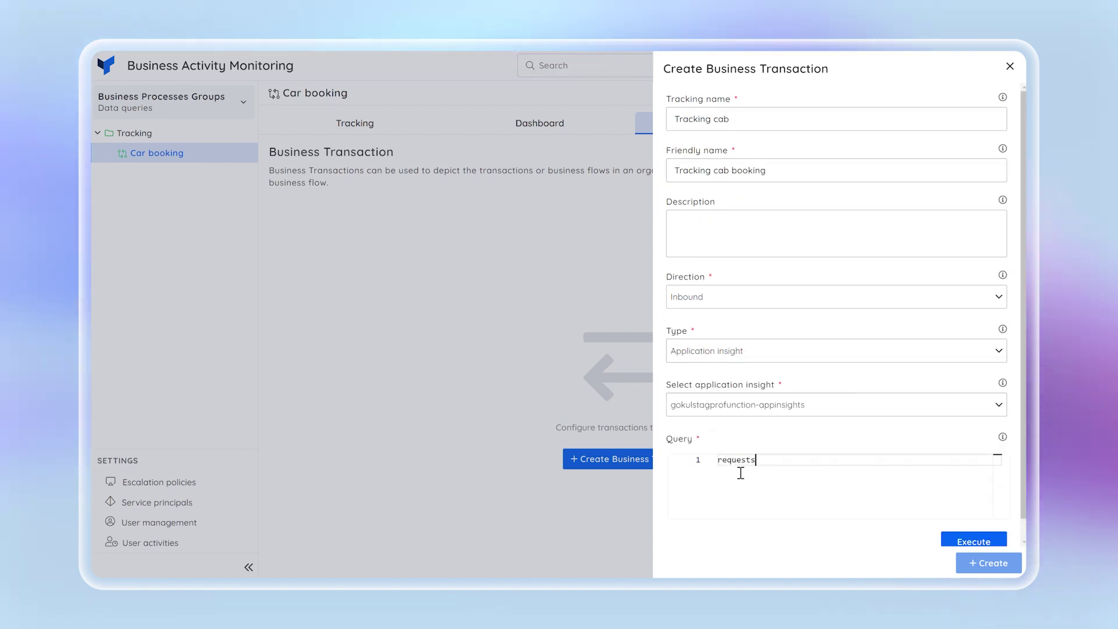
pyautogui.click(974, 540)
pyautogui.scroll(-1, 990, 512)
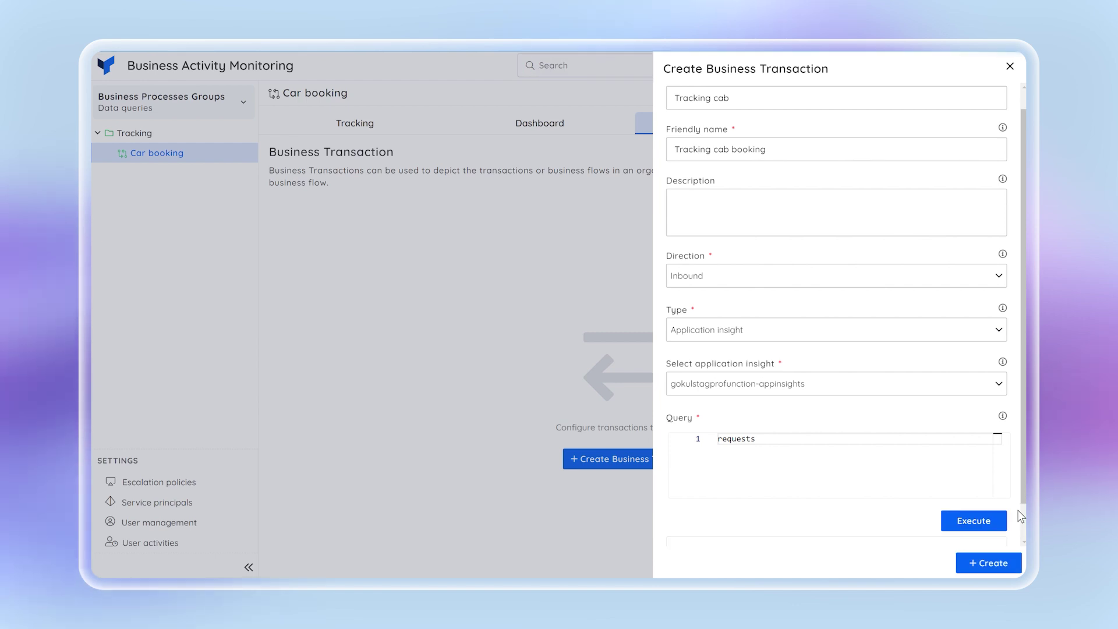
pyautogui.click(941, 513)
pyautogui.scroll(-5, 941, 509)
pyautogui.click(989, 562)
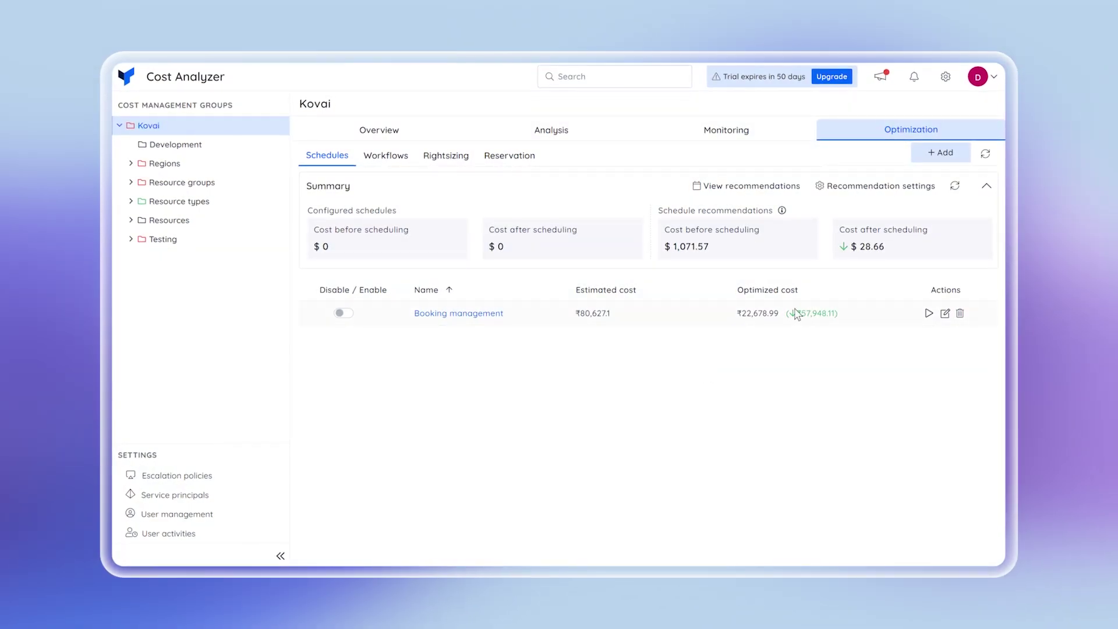
# Review the recommendation settings, including the schedule recommendations option and the App Service Plan metric rules, without applying changes.
pyautogui.click(900, 185)
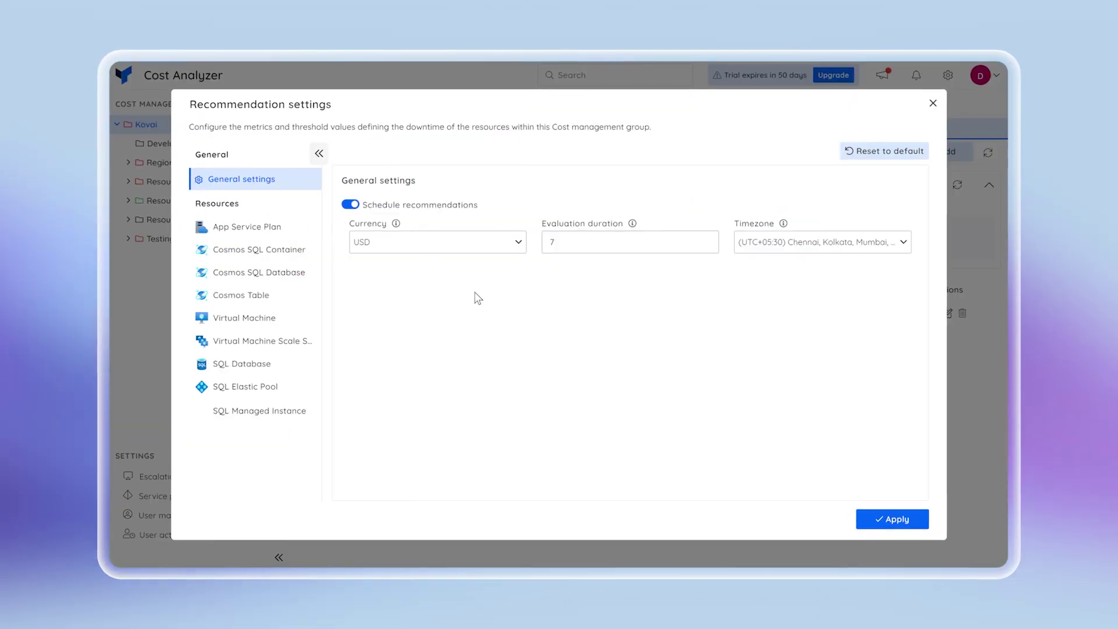
pyautogui.click(357, 207)
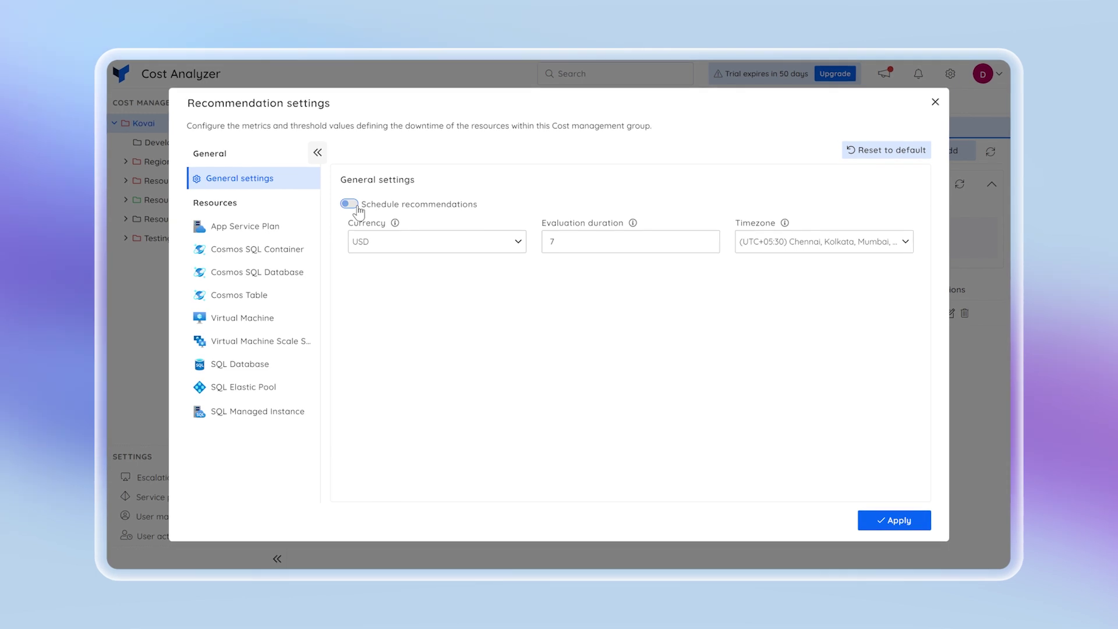
pyautogui.click(276, 233)
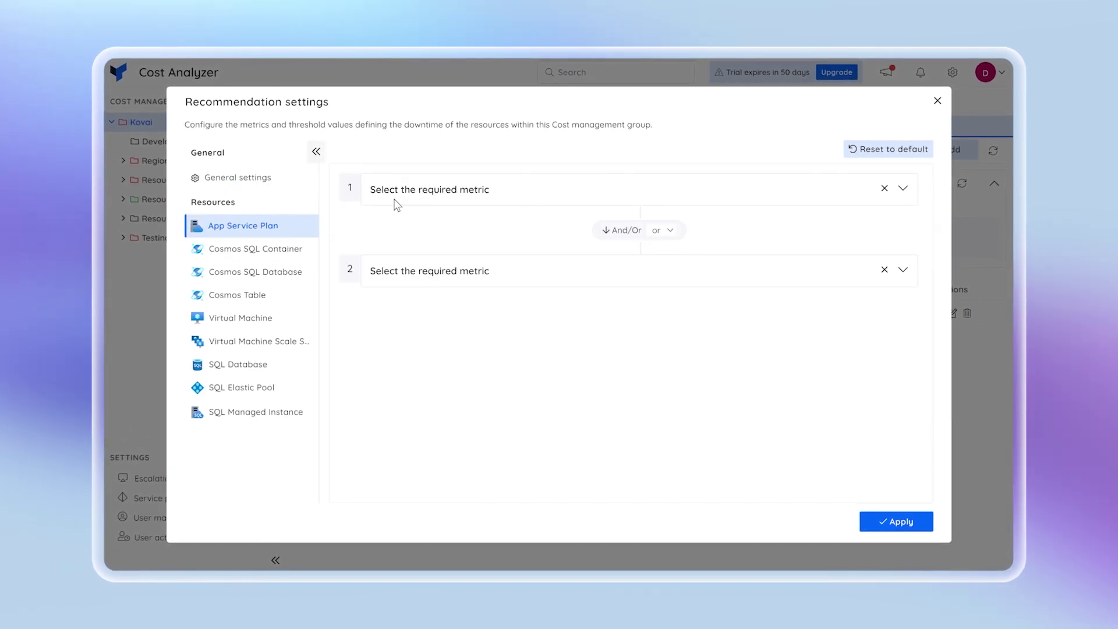
pyautogui.click(439, 198)
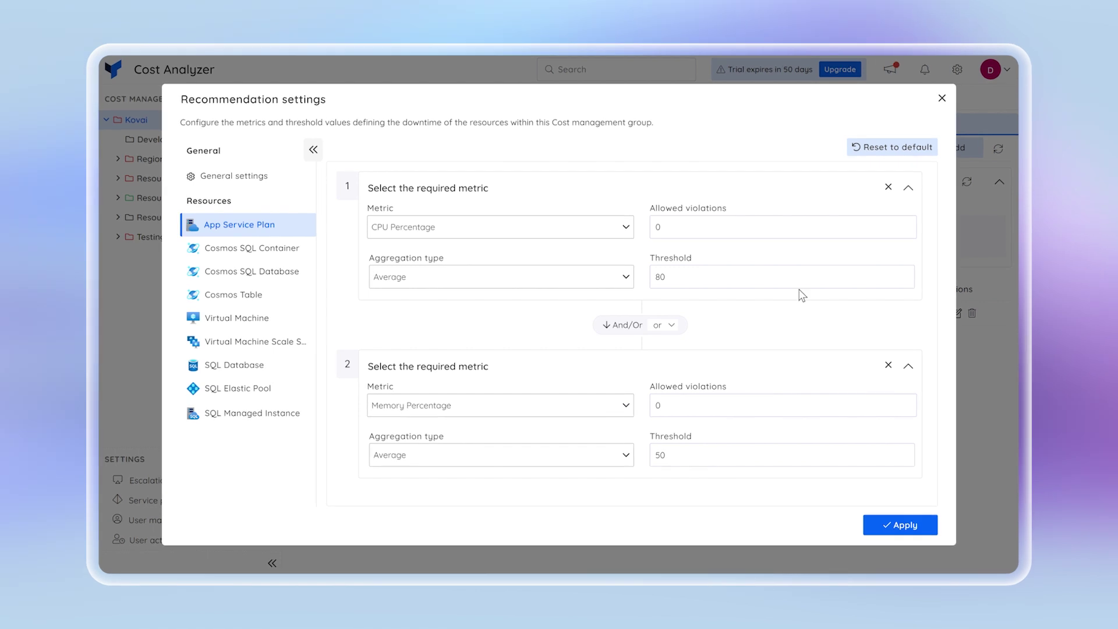
pyautogui.click(942, 98)
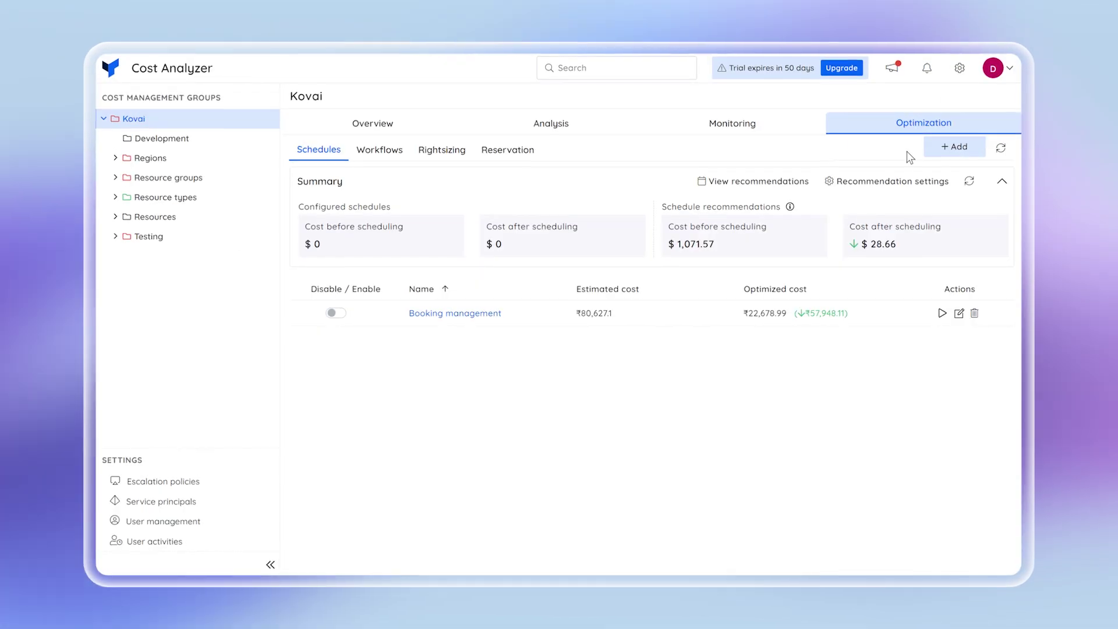
# Examine the resources in the potential schedule with 168 down hours and return to the list of potential schedules.
pyautogui.click(770, 184)
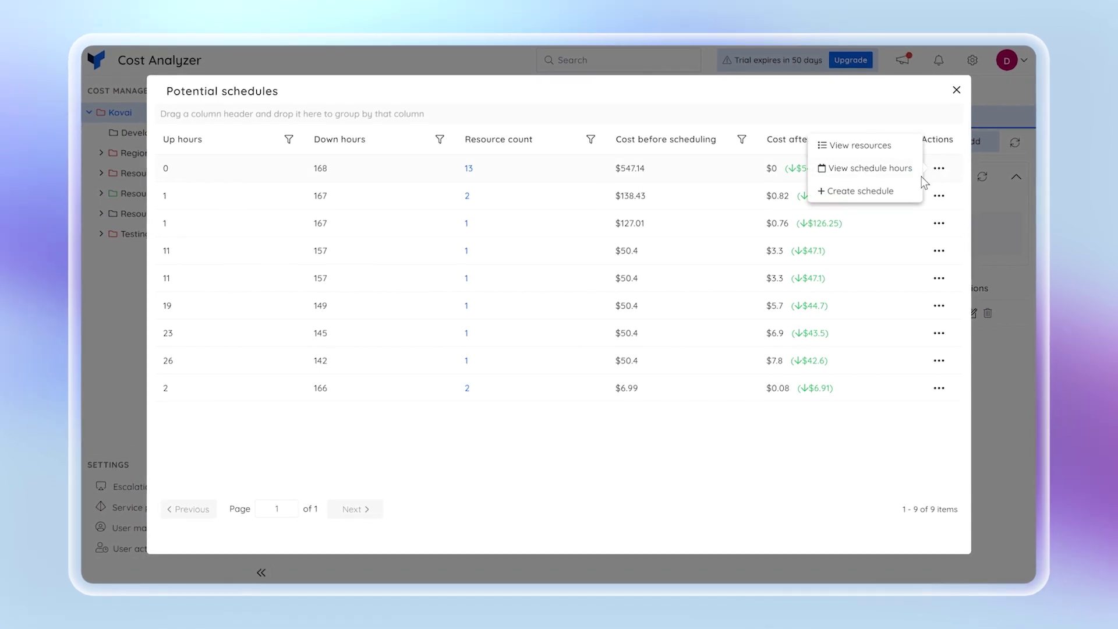
pyautogui.click(908, 149)
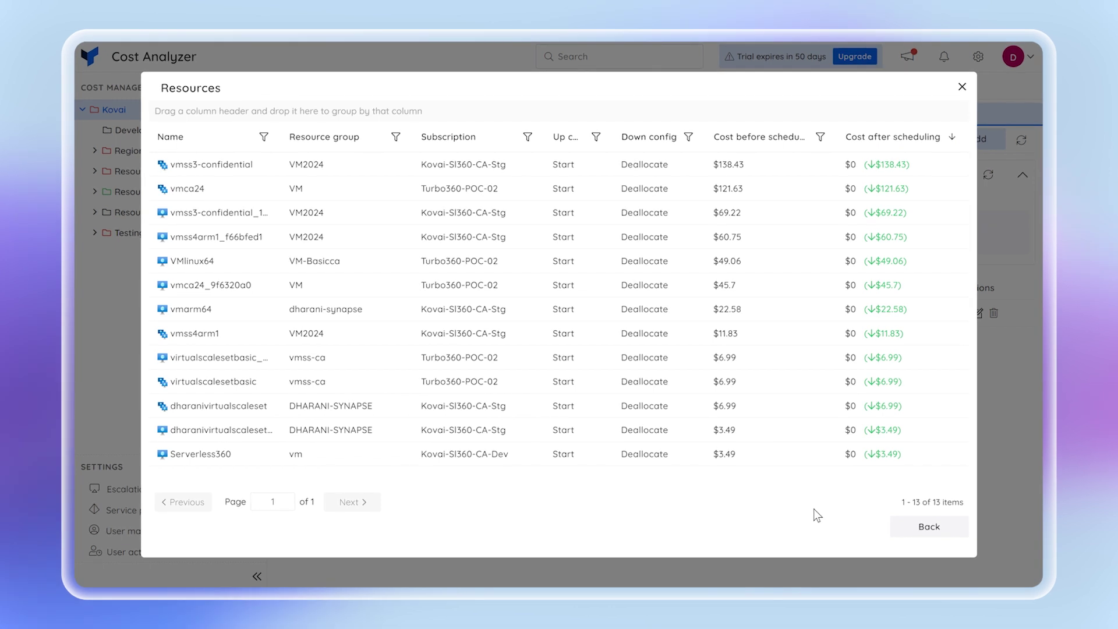
pyautogui.click(914, 537)
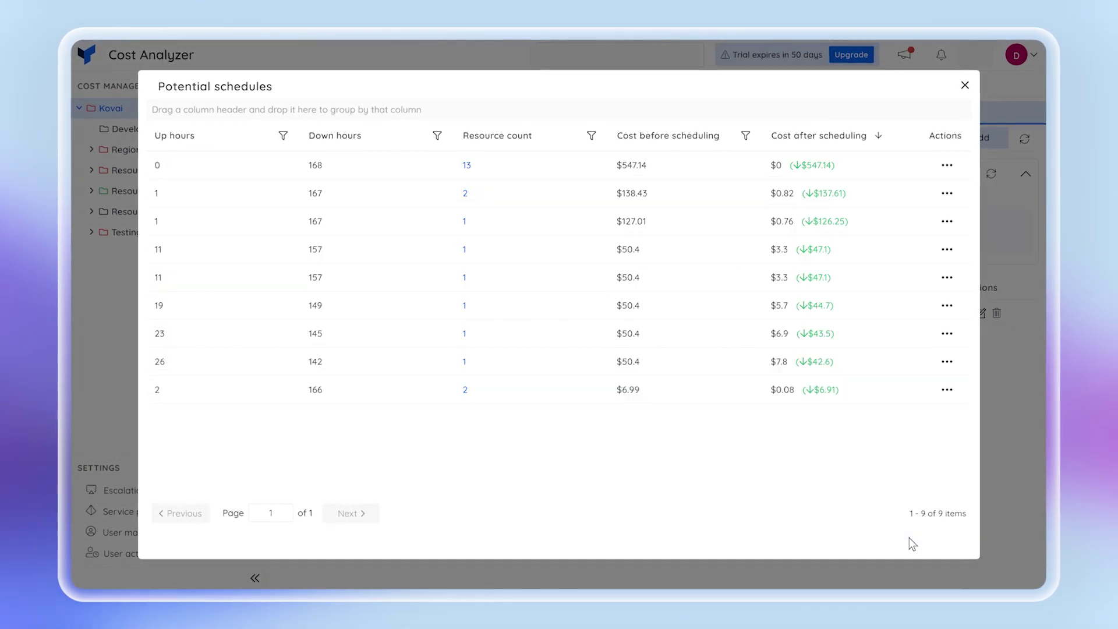
# Start creating a schedule from the potential schedule with 168 down hours.
pyautogui.click(948, 165)
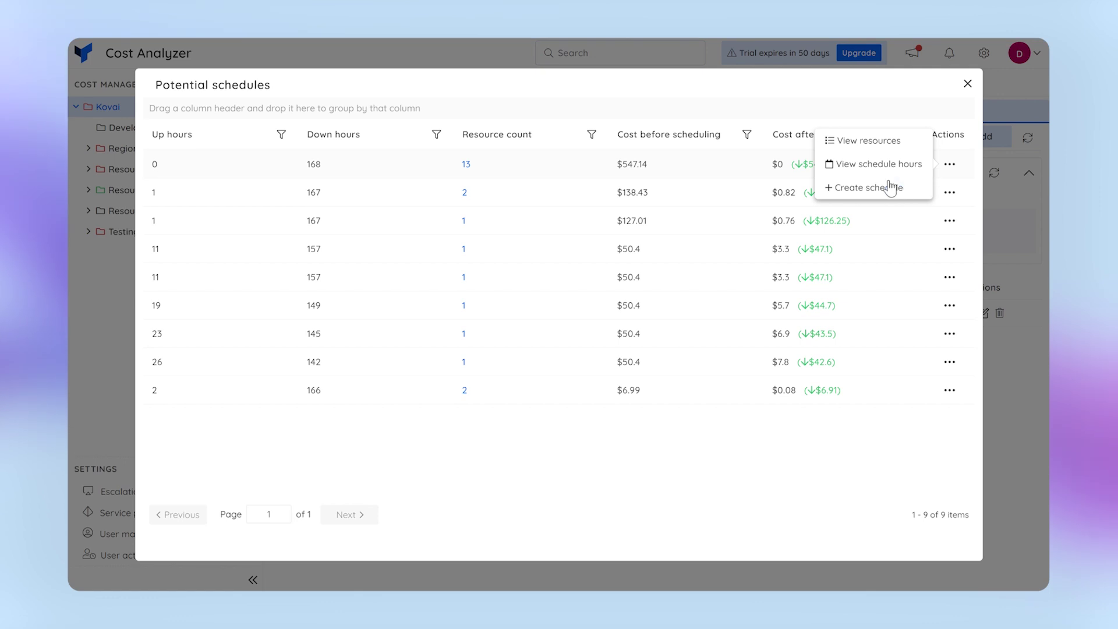
pyautogui.click(866, 188)
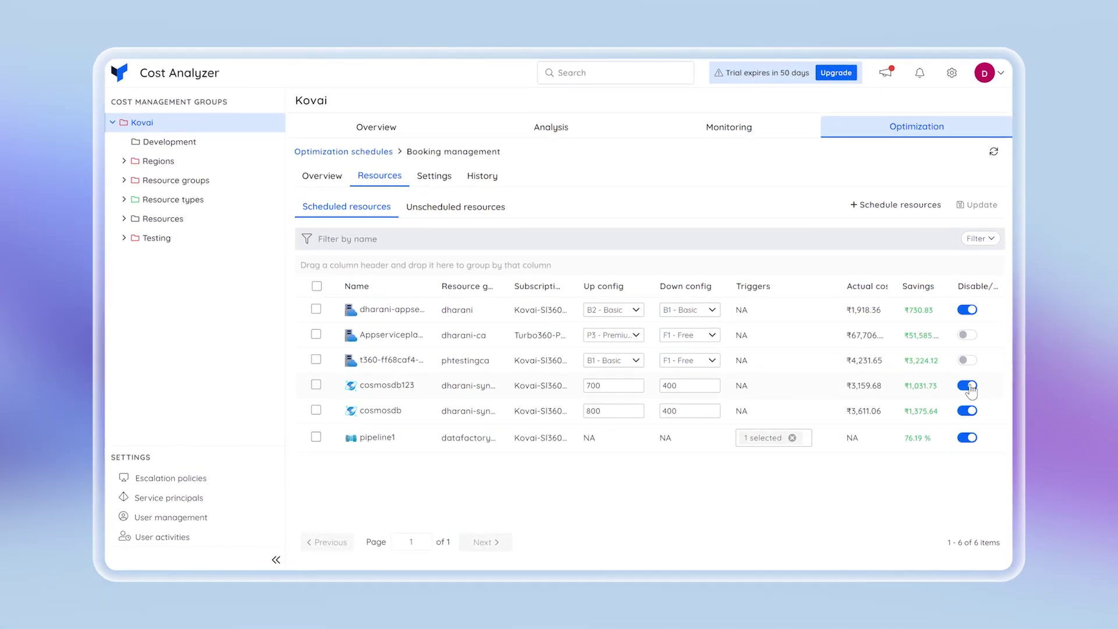
# Disable the cosmosdb123 resource in the Booking management schedule and enable it again.
pyautogui.click(969, 386)
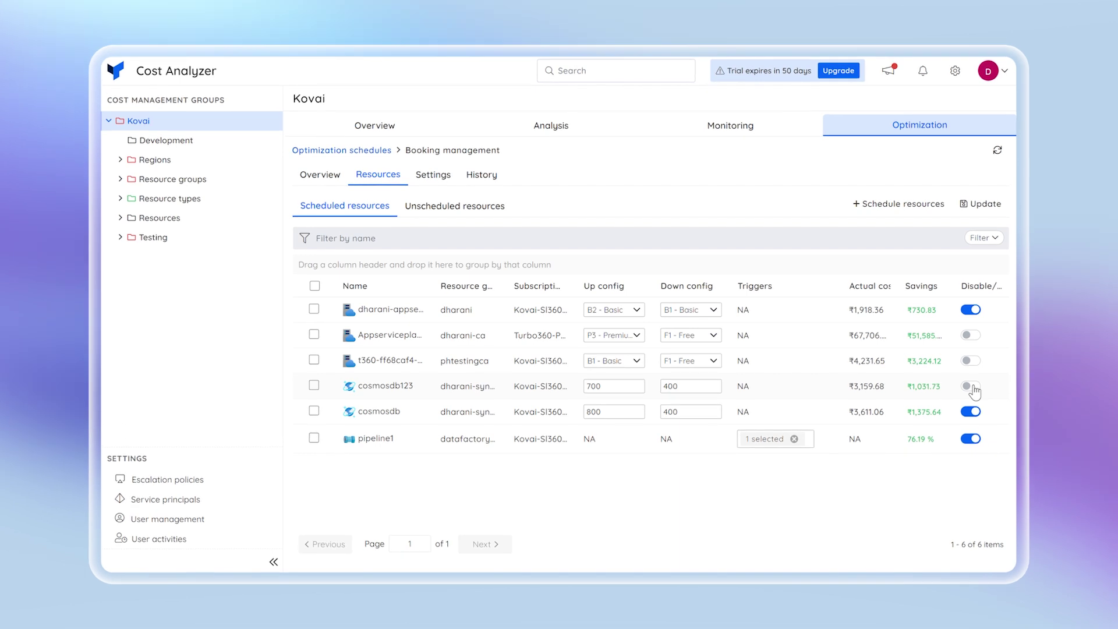
pyautogui.click(971, 387)
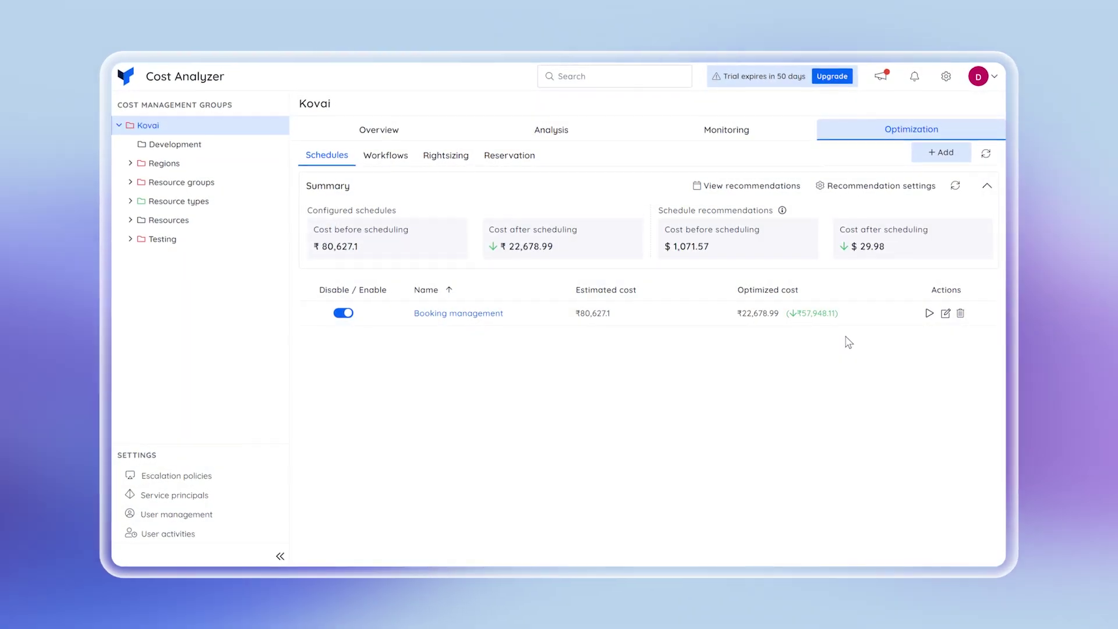
# Initiate a Start (Scale up) run of Booking management for the t360-ff68caf4 plan and Appserviceplancatest, and open the schedule's run history.
pyautogui.click(931, 313)
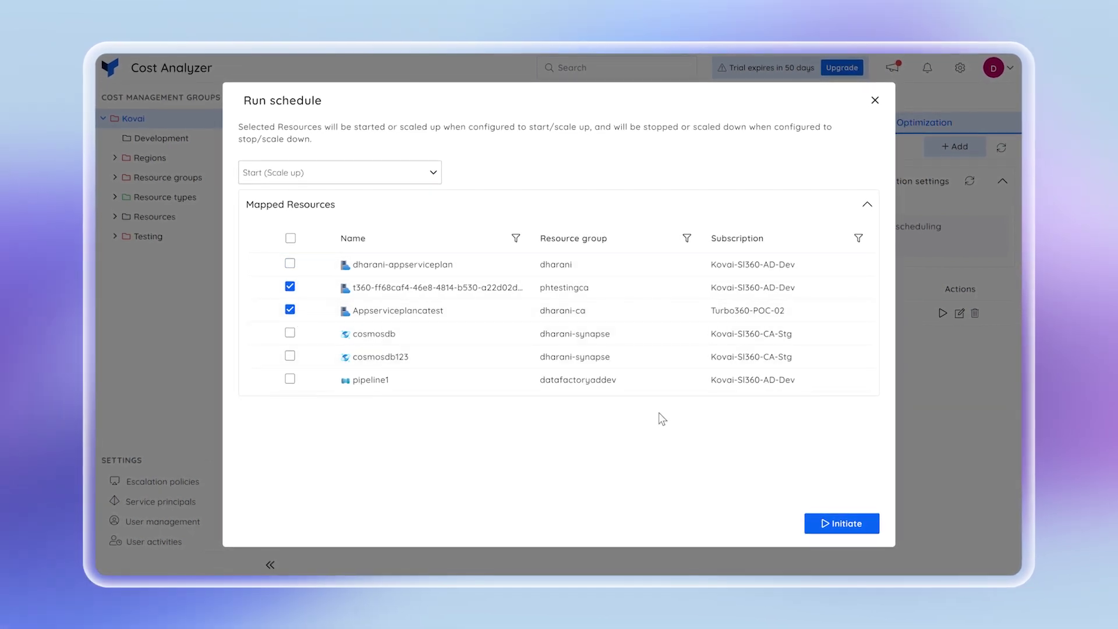
pyautogui.click(825, 524)
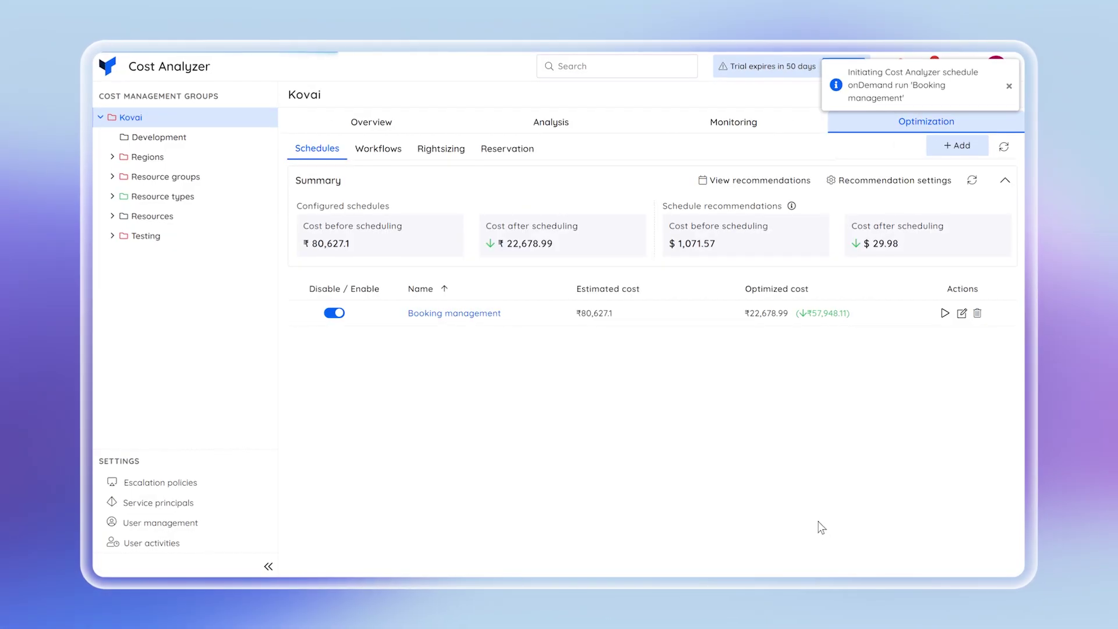
pyautogui.click(487, 313)
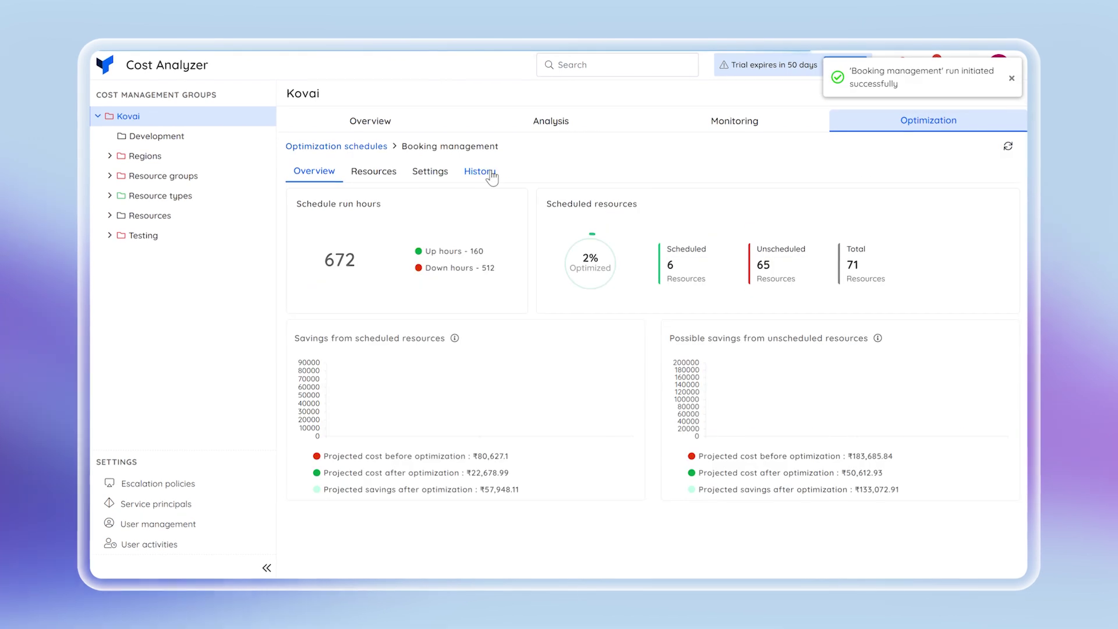
pyautogui.click(489, 172)
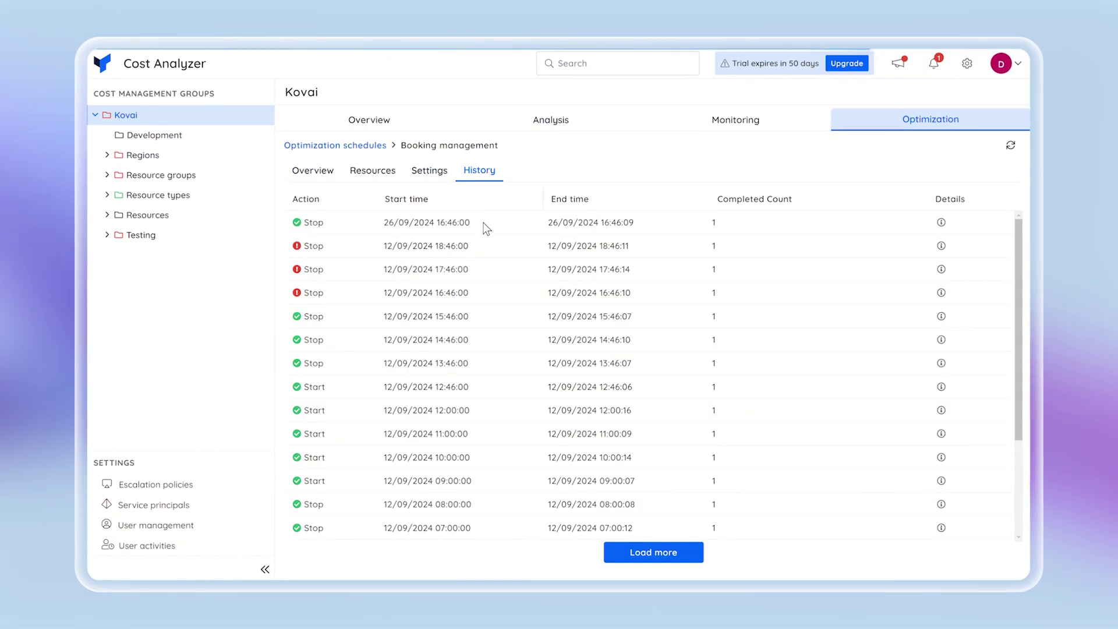